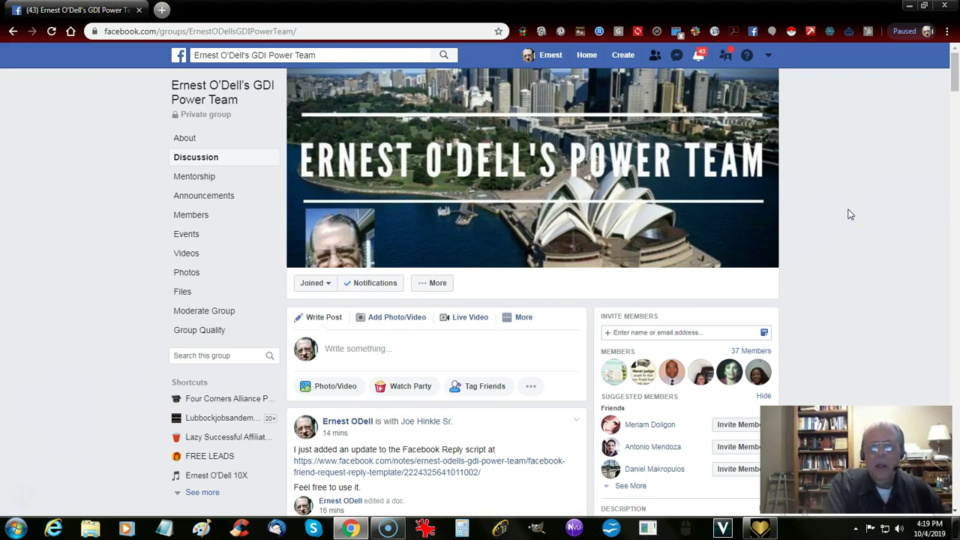
Scroll the group's Discussion feed down to the 'Facebook Friend Request Reply Template' post
scroll(850, 214, "down", 2)
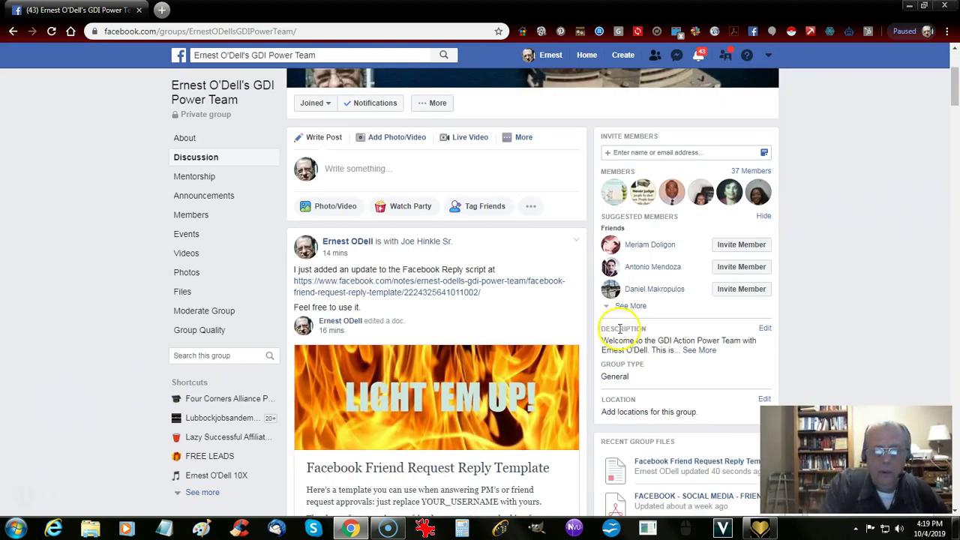
scroll(455, 385, "down", 2)
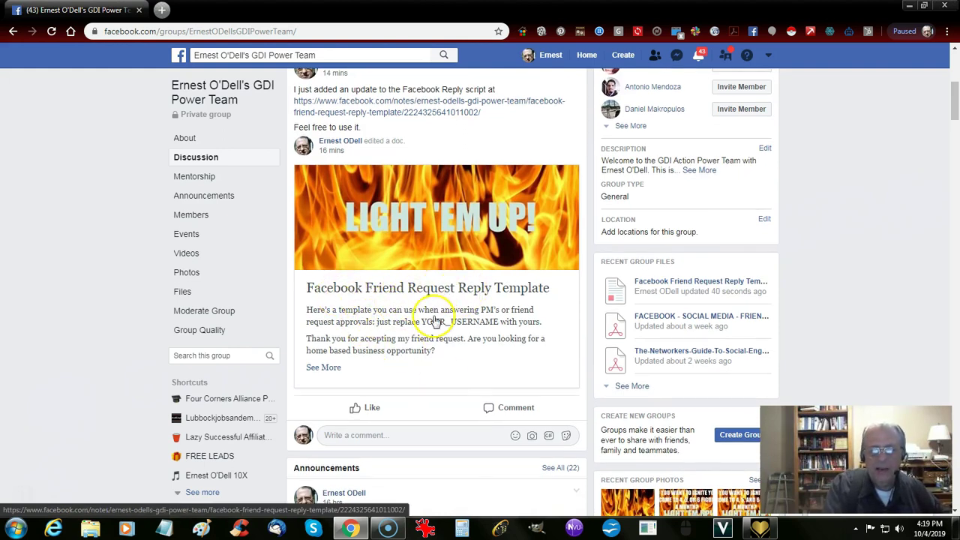
Open the template note from its flame image and read down to the October 4, 2019 update
left_click(420, 240)
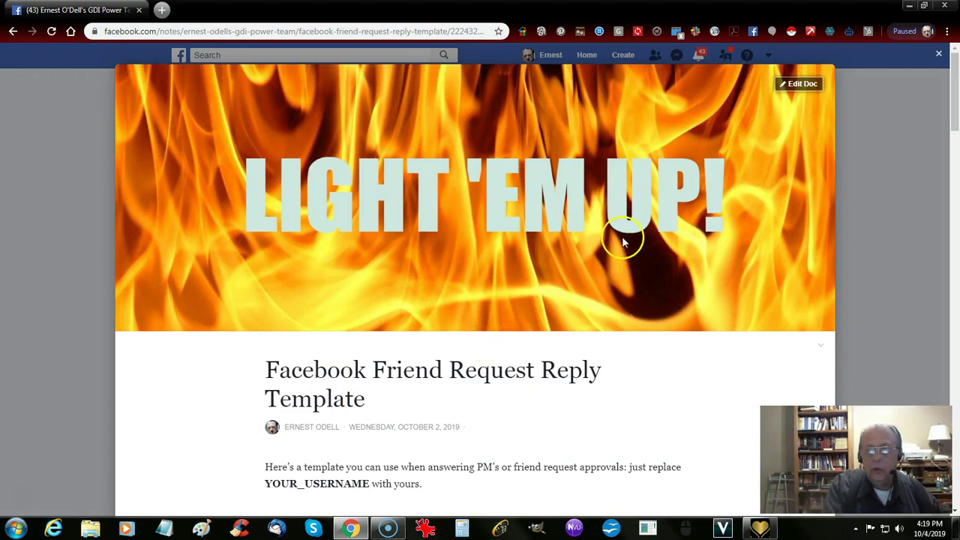
scroll(622, 241, "down", 2)
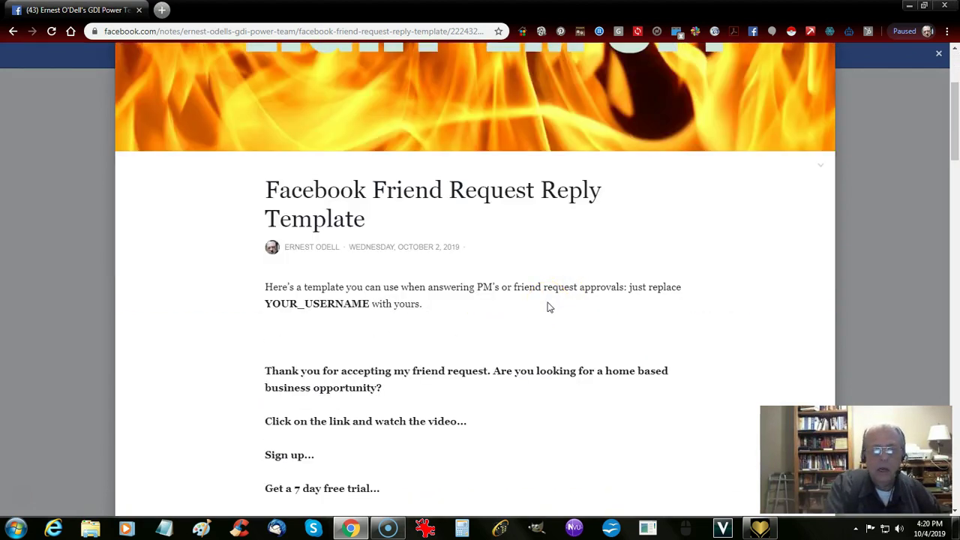
scroll(514, 310, "down", 2)
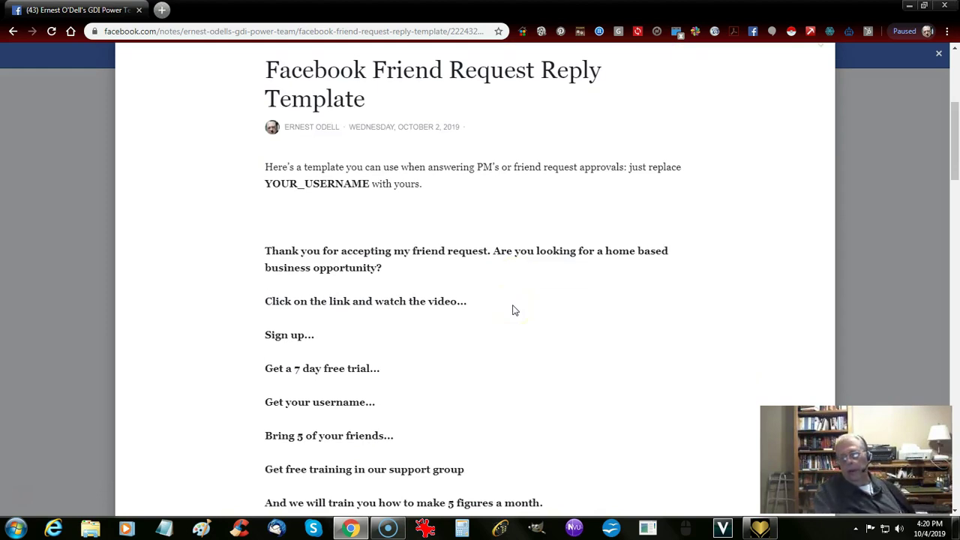
scroll(513, 309, "down", 2)
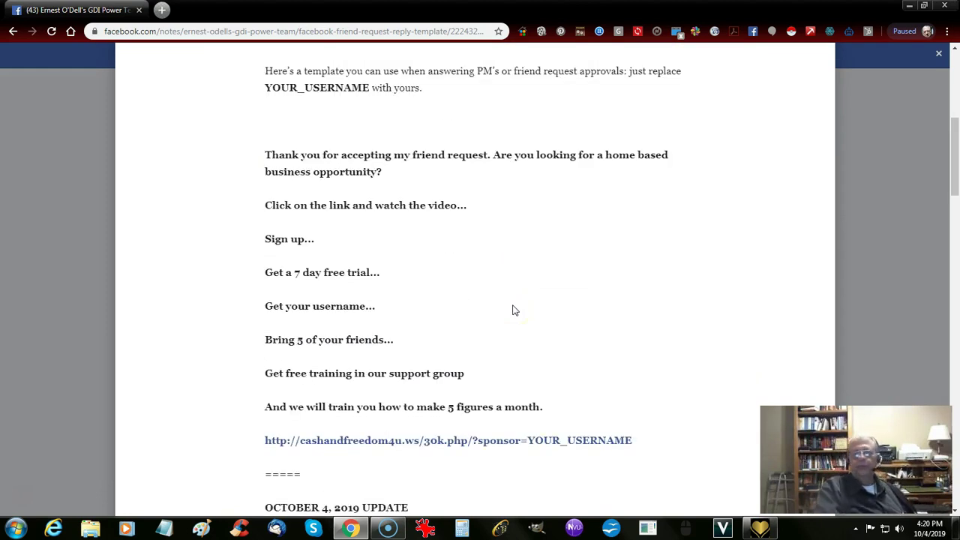
scroll(514, 309, "down", 2)
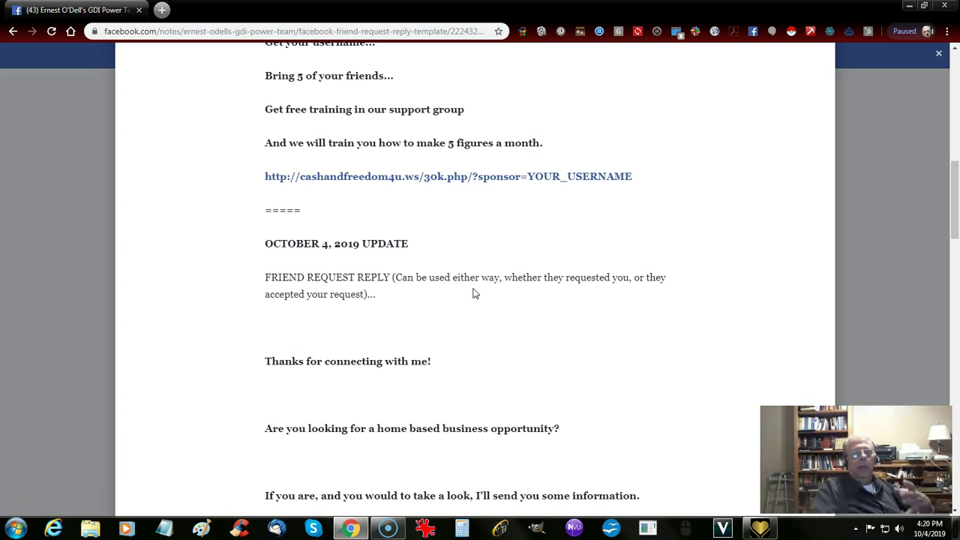
Scroll past the A/B/C reply choices to the answer-A copy ending in the sponsor signup link
scroll(467, 303, "down", 2)
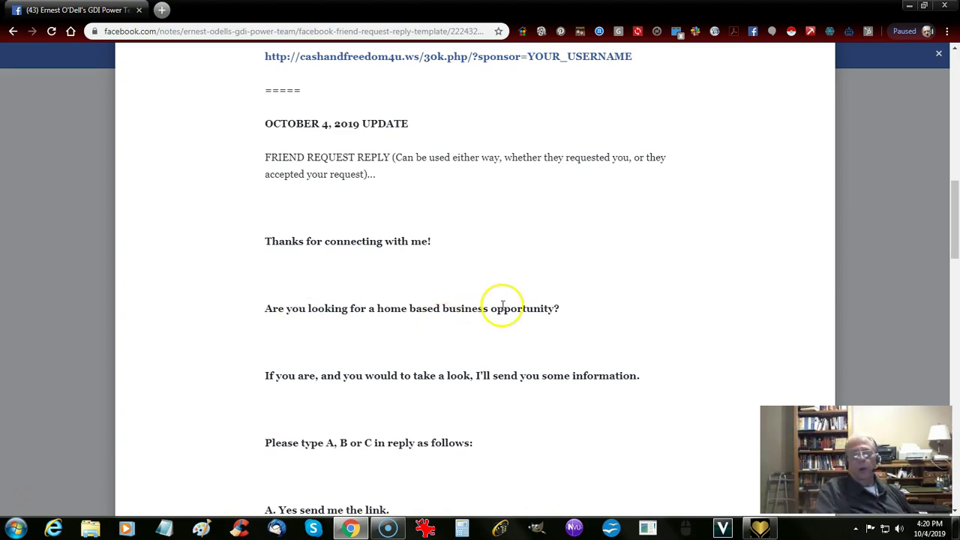
scroll(458, 317, "down", 1)
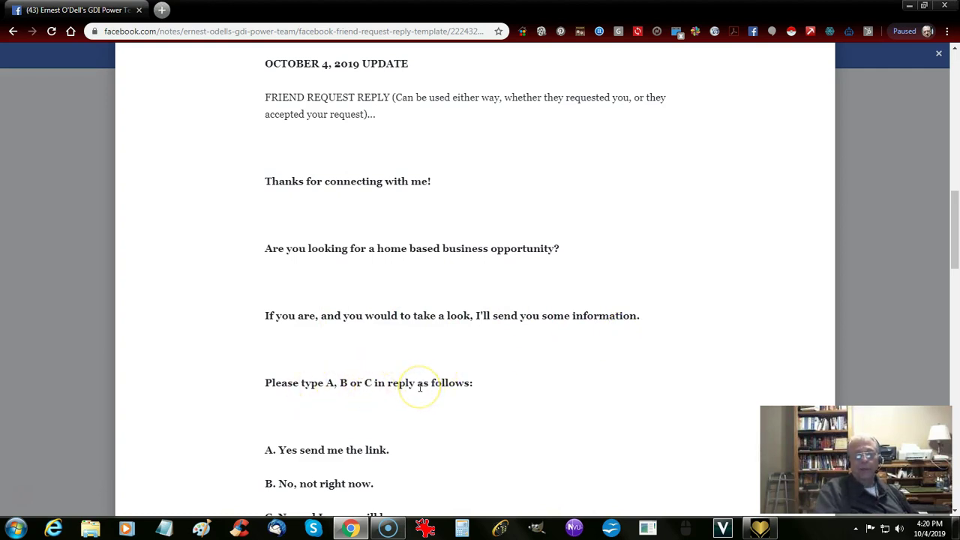
scroll(419, 387, "down", 3)
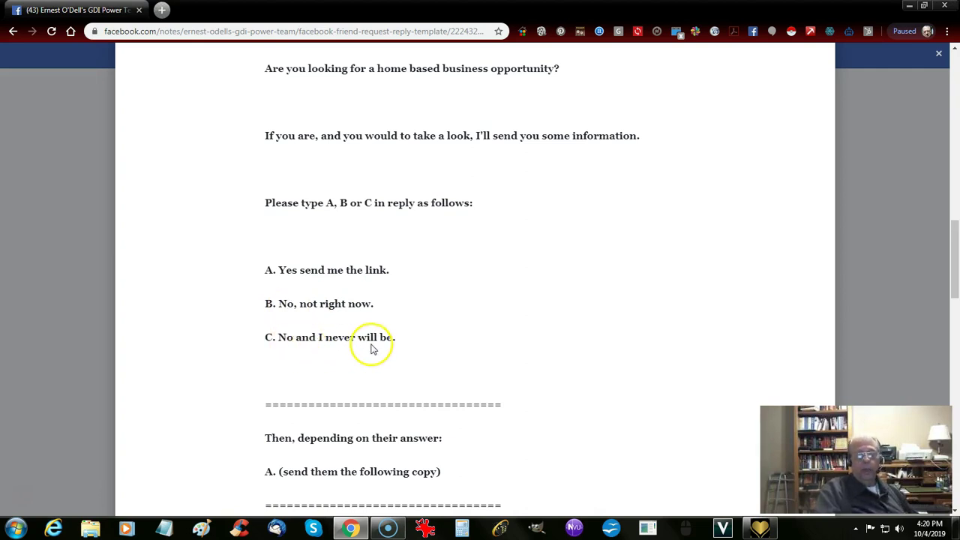
scroll(371, 349, "down", 2)
scroll(371, 349, "down", 2)
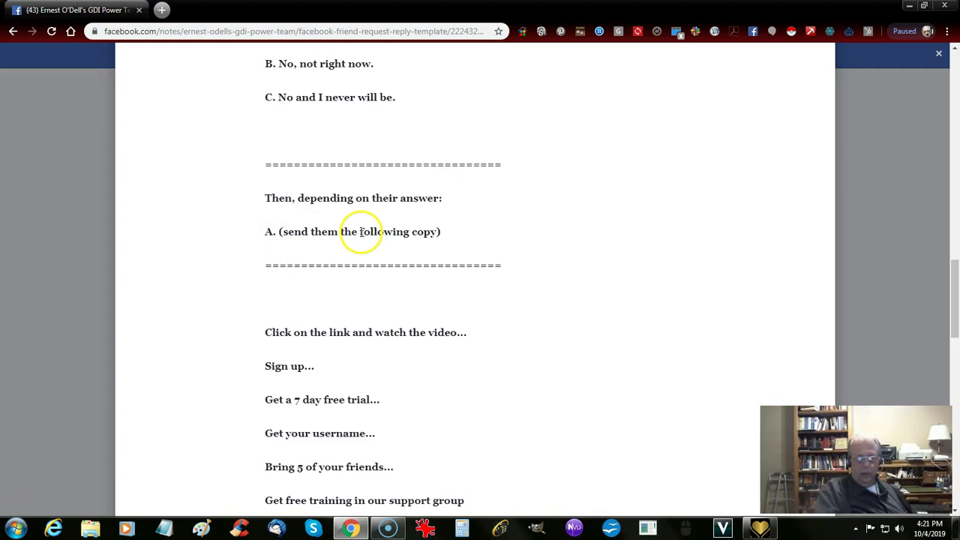
scroll(336, 332, "down", 2)
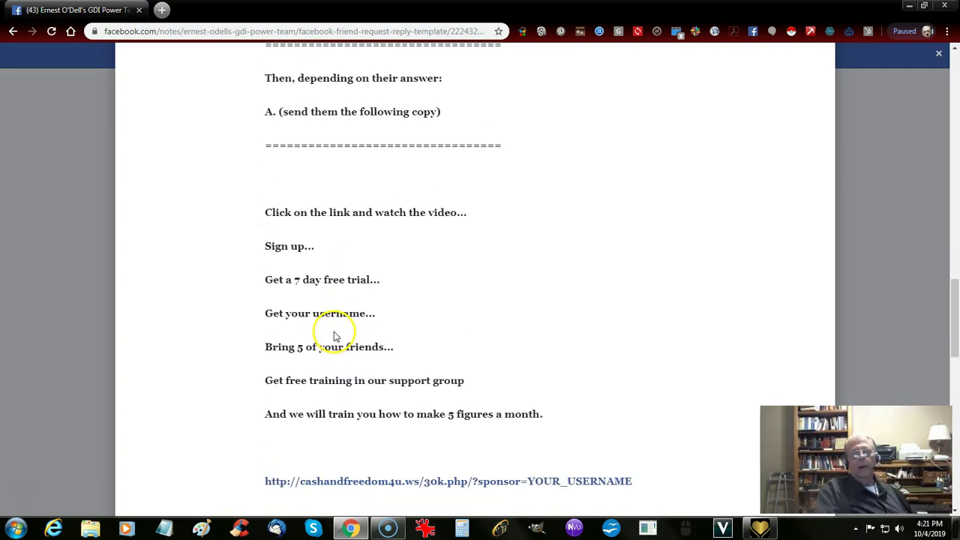
Select the reply lines from 'Click on the link...' through the sponsor URL and copy them
left_click_drag(264, 212, 298, 247)
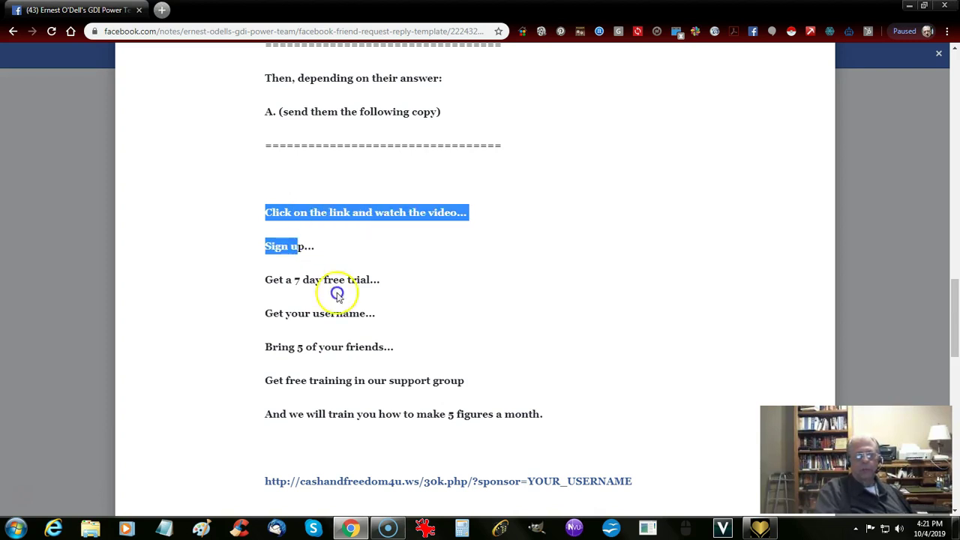
left_click_drag(337, 295, 639, 483)
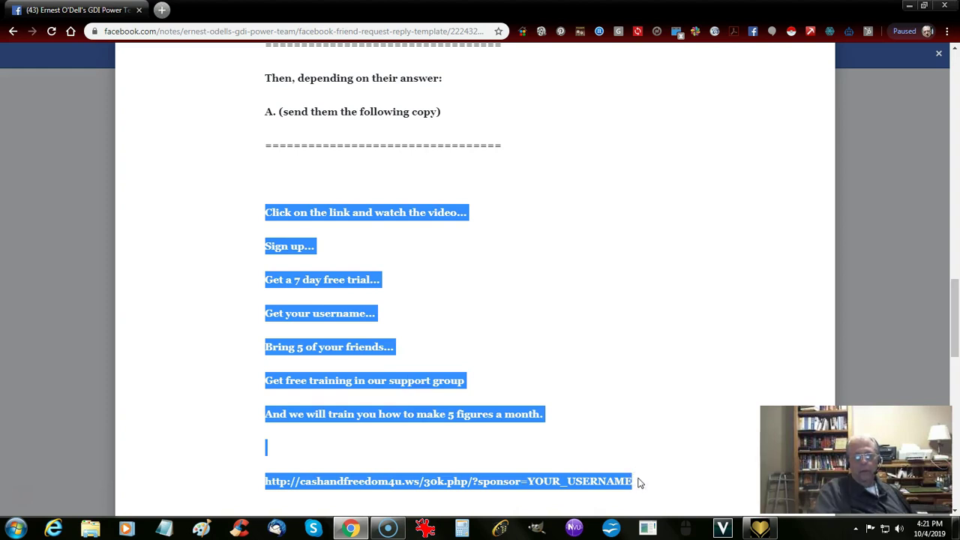
right_click(333, 313)
left_click(343, 325)
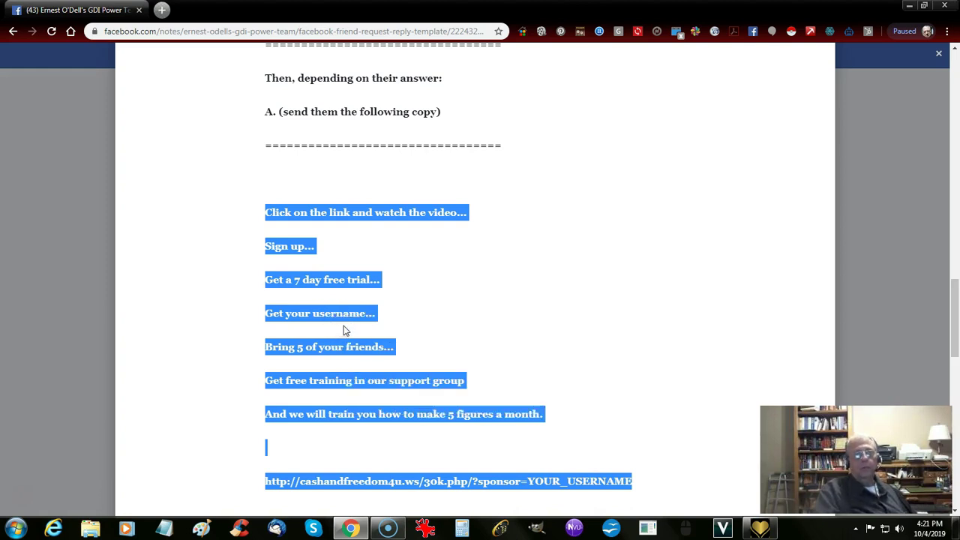
scroll(381, 334, "down", 3)
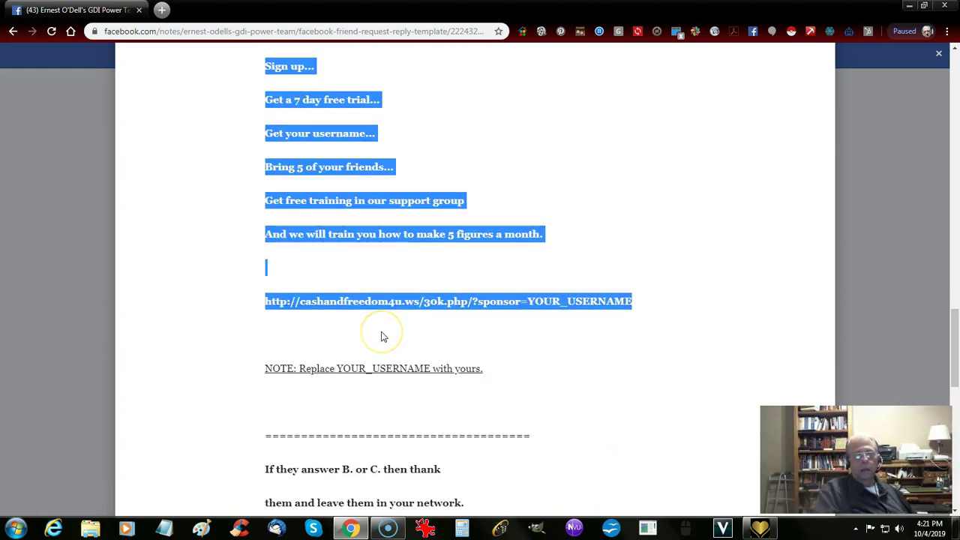
Paste the copied answer-A reply lines into a new untitled Notepad document
left_click(164, 529)
left_click(171, 478)
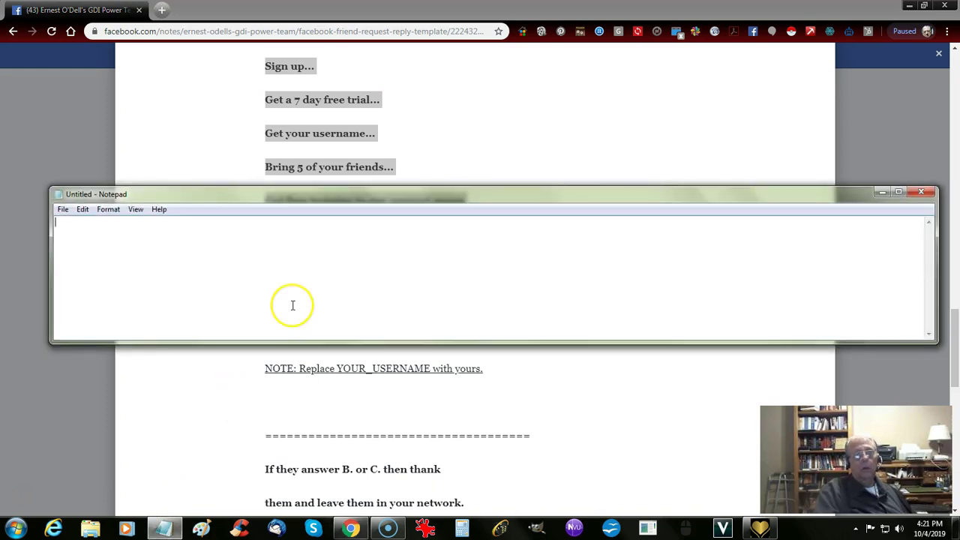
right_click(293, 255)
left_click(323, 307)
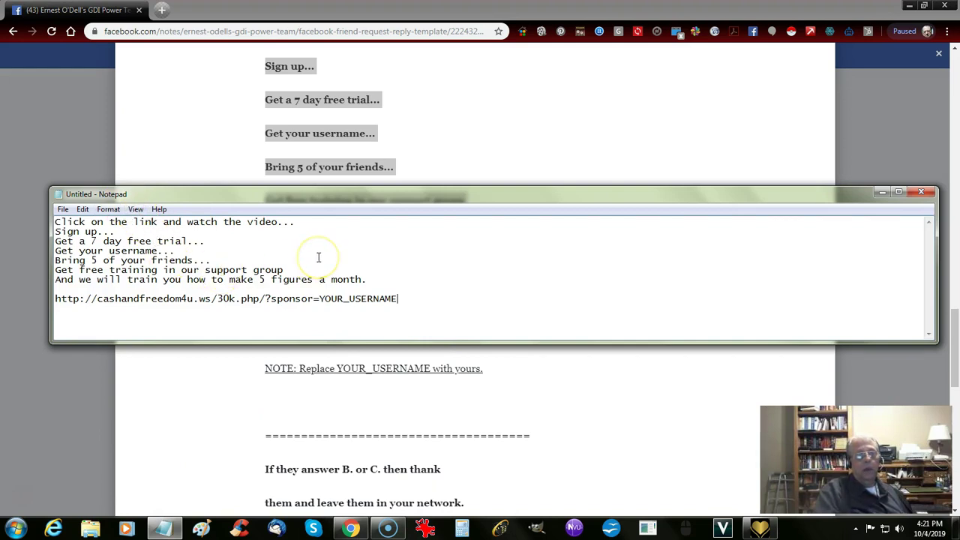
Replace YOUR_USERNAME in the pasted sponsor link with the real username
left_click(401, 296)
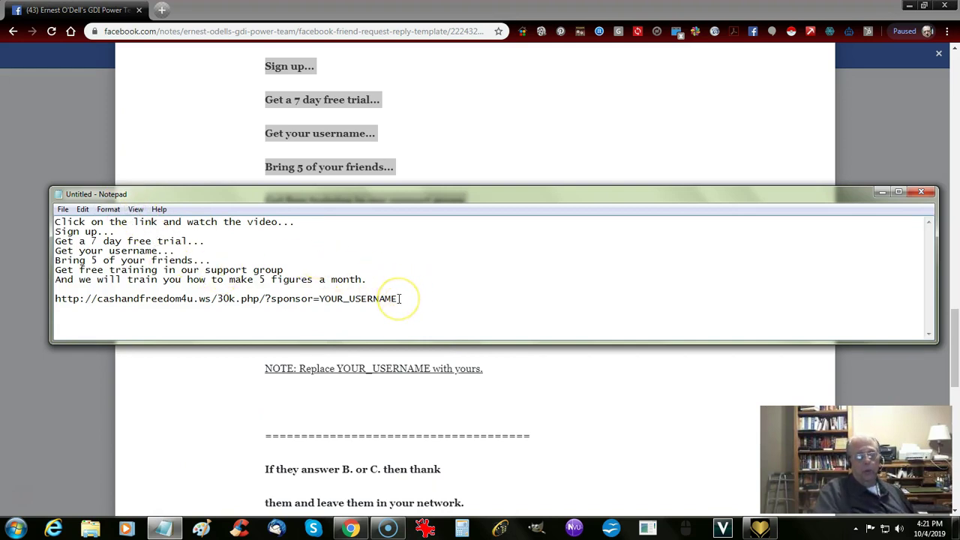
key("shift+Left")
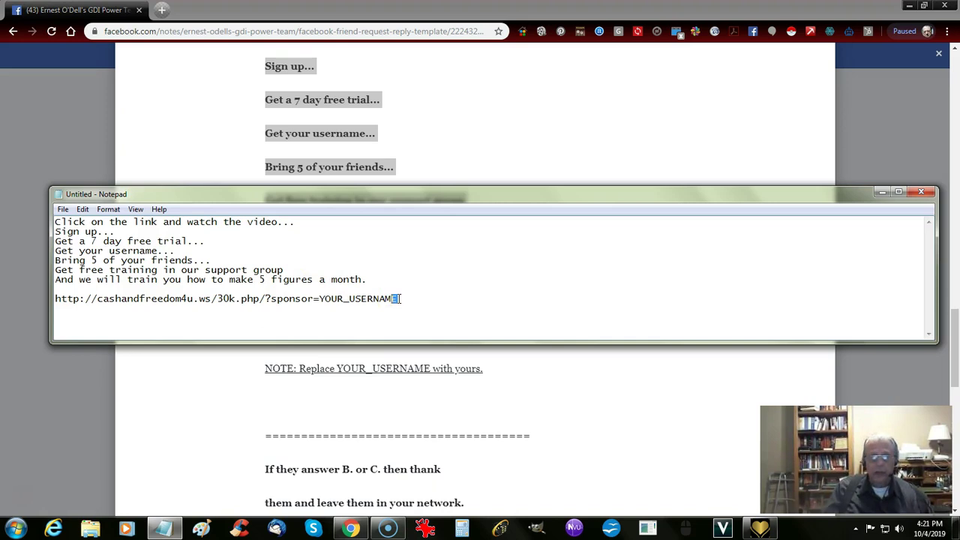
key("shift+Left")
key("shift+Left")
key("shift+Left")
key("shift+Left")
key("shift+Left")
key("shift+Left")
key("shift+Left")
key("shift+Left")
key("shift+Left")
key("shift+Left")
key("shift+Left")
key("shift+Left")
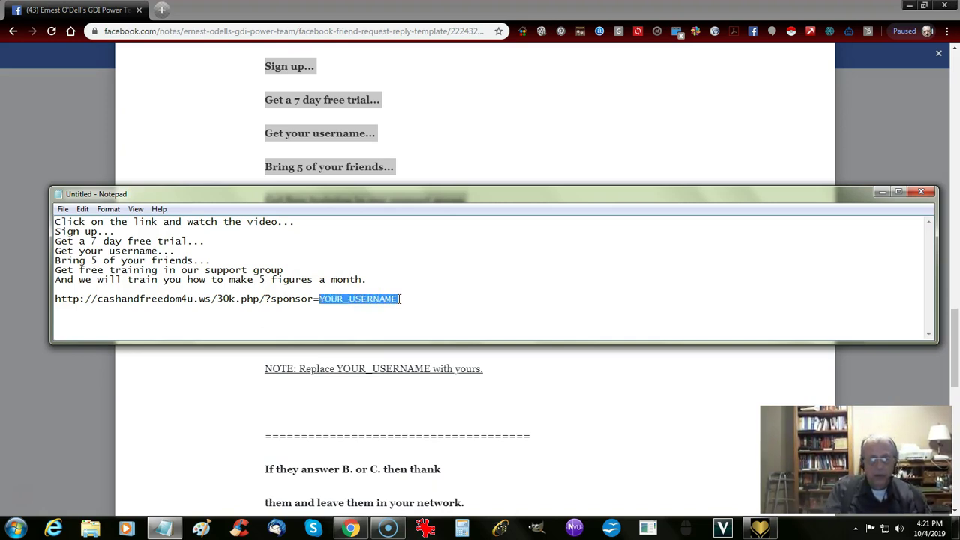
type("dmsgroup")
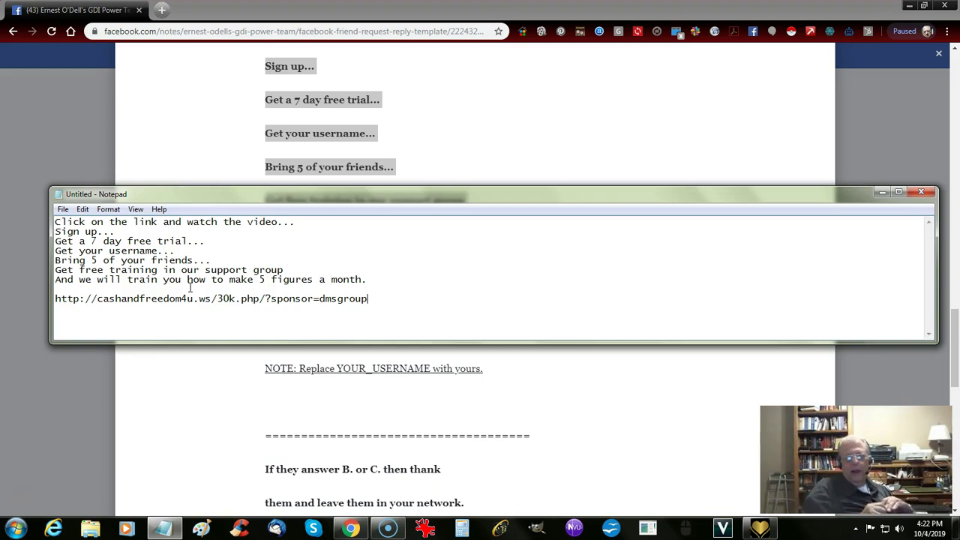
Close Notepad without saving and scroll the note back up to its title and date
left_click(924, 194)
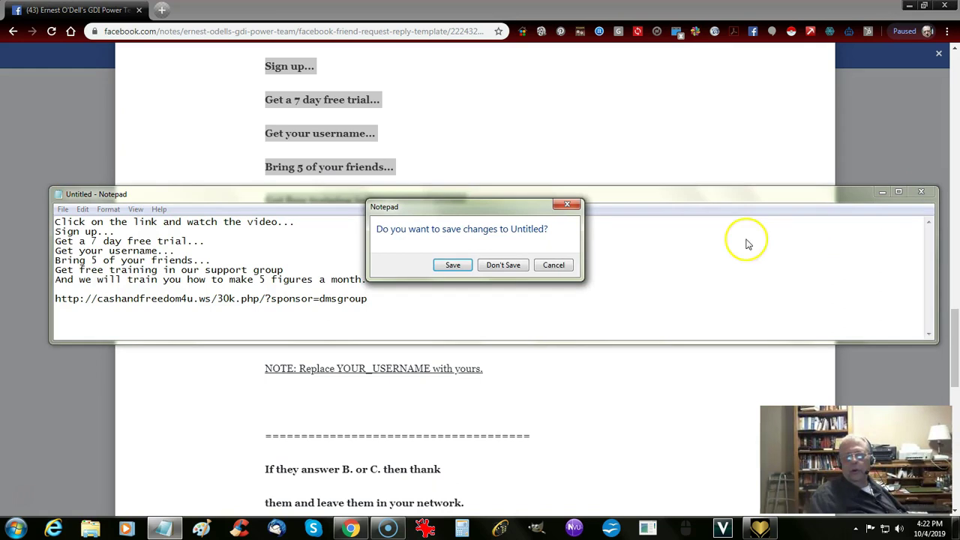
left_click(515, 272)
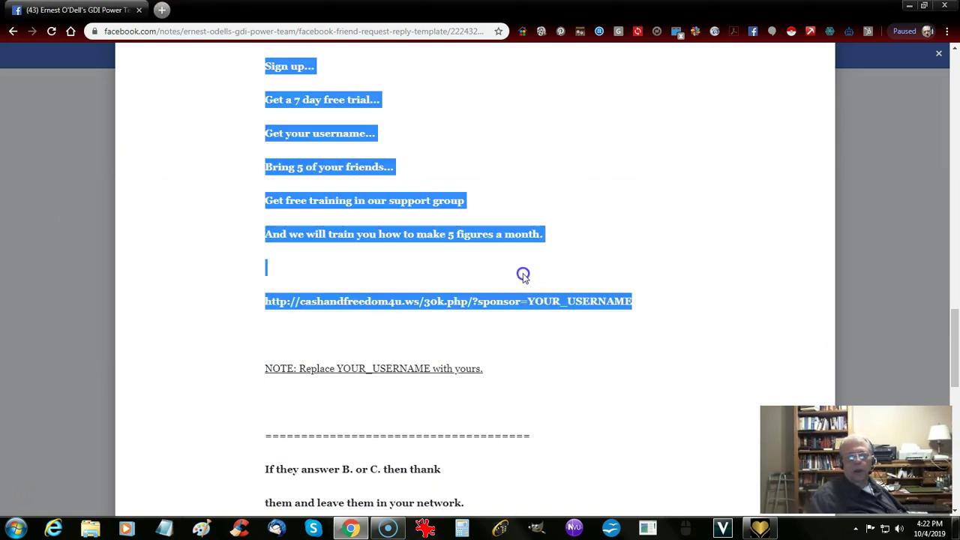
left_click(522, 274)
scroll(525, 278, "down", 4)
scroll(525, 278, "up", 4)
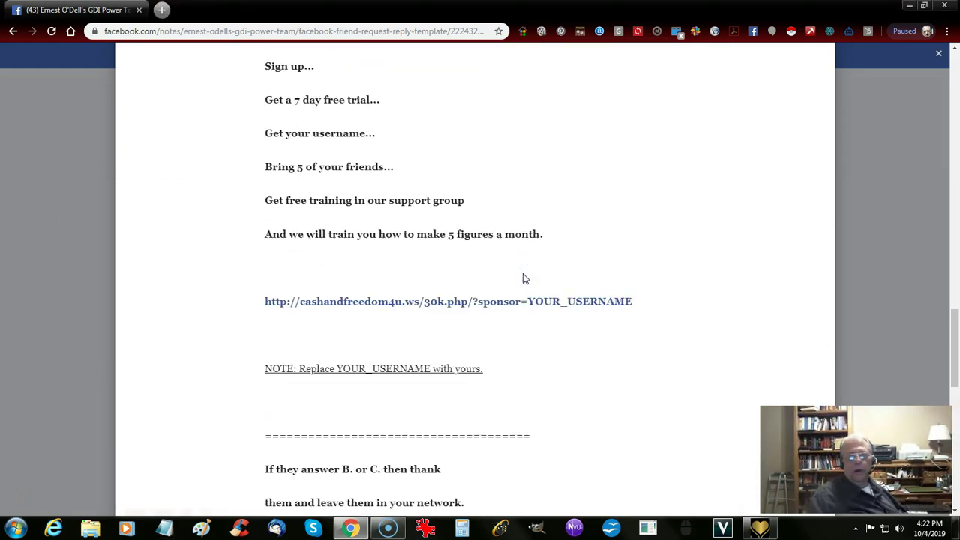
scroll(525, 278, "up", 4)
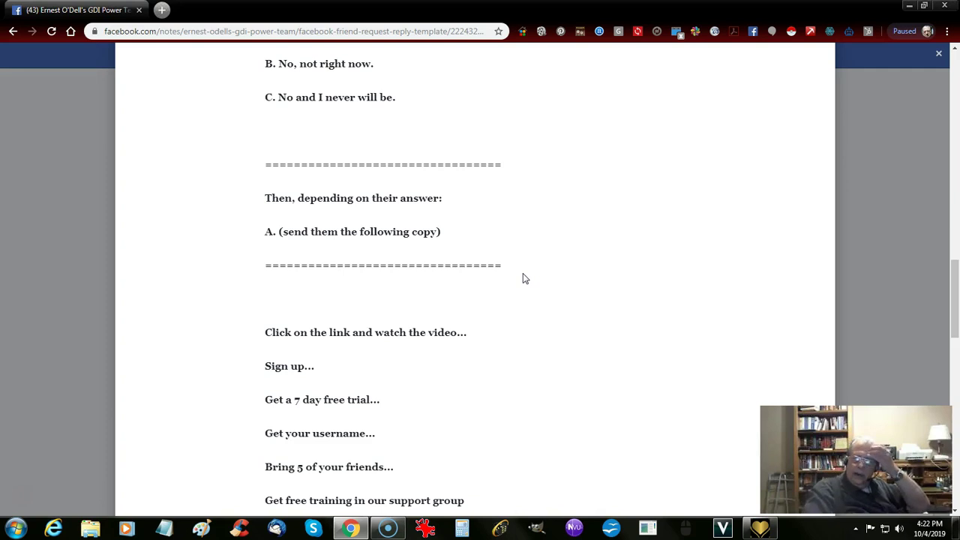
scroll(522, 278, "up", 10)
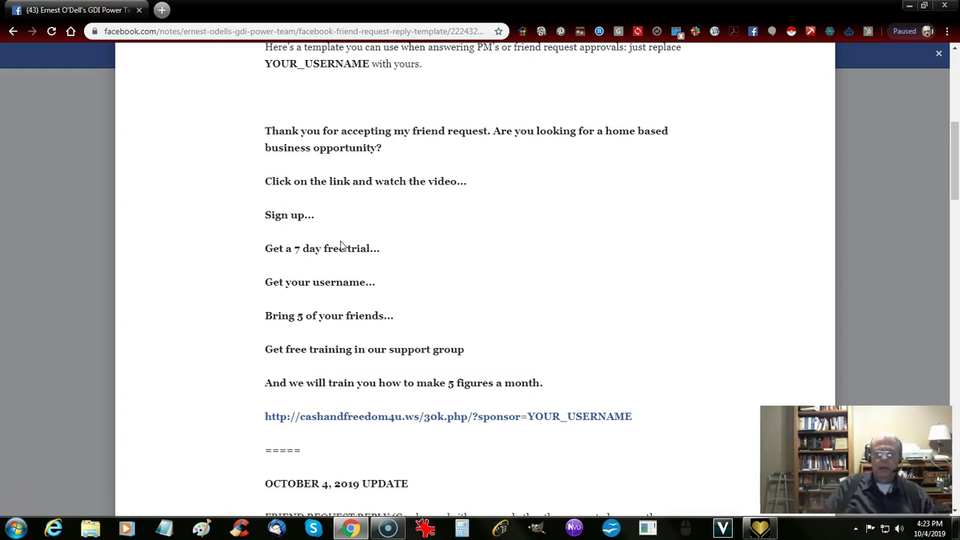
scroll(341, 245, "up", 6)
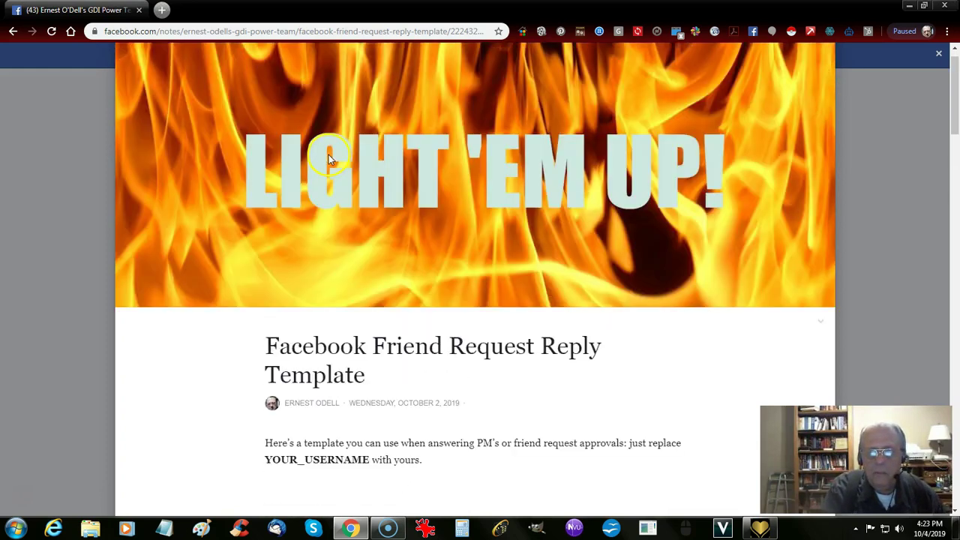